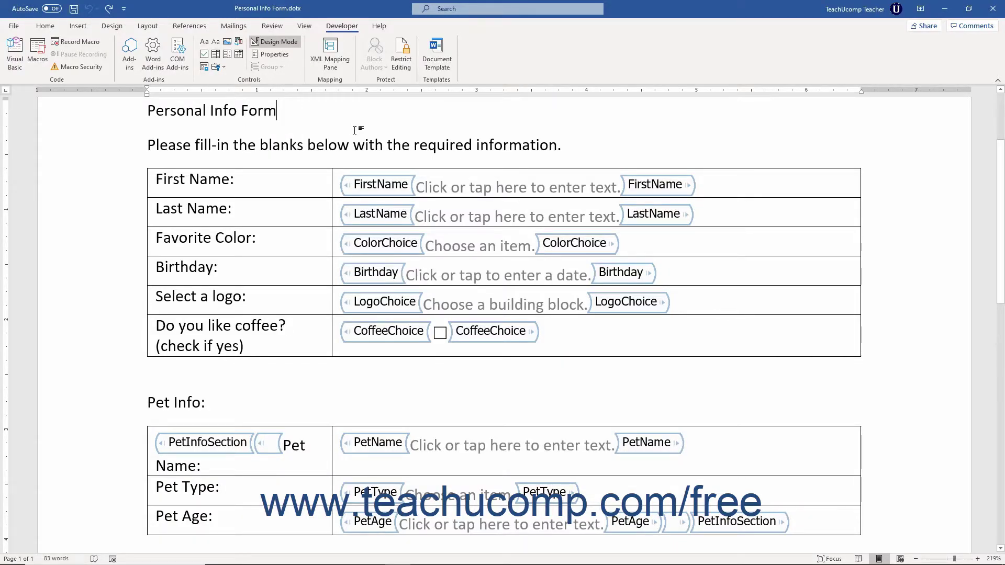
Insert a plain text control after the form title, then undo it.
click(285, 110)
click(214, 43)
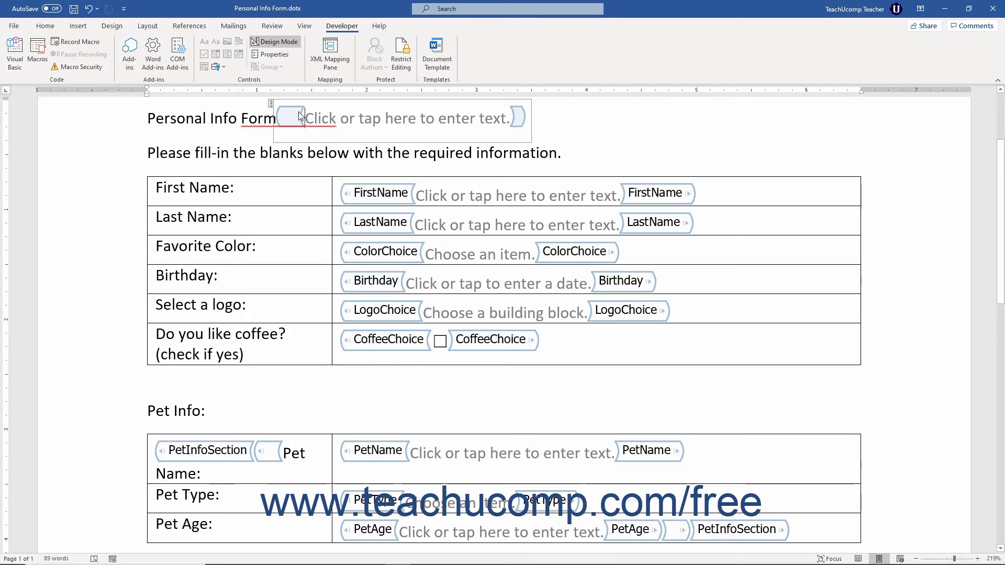
click(89, 9)
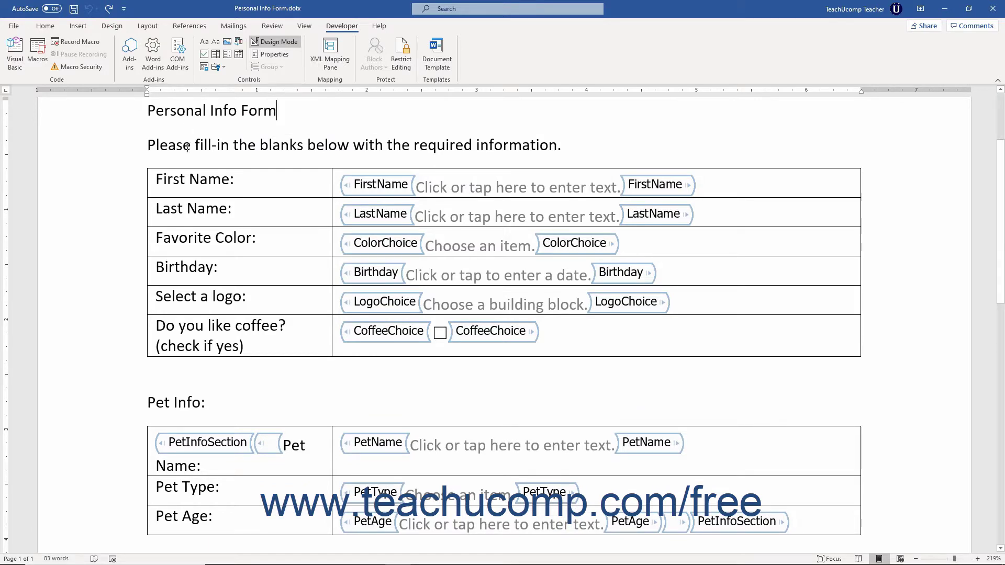
Select the FirstName content control and open its Content Control Properties.
click(369, 189)
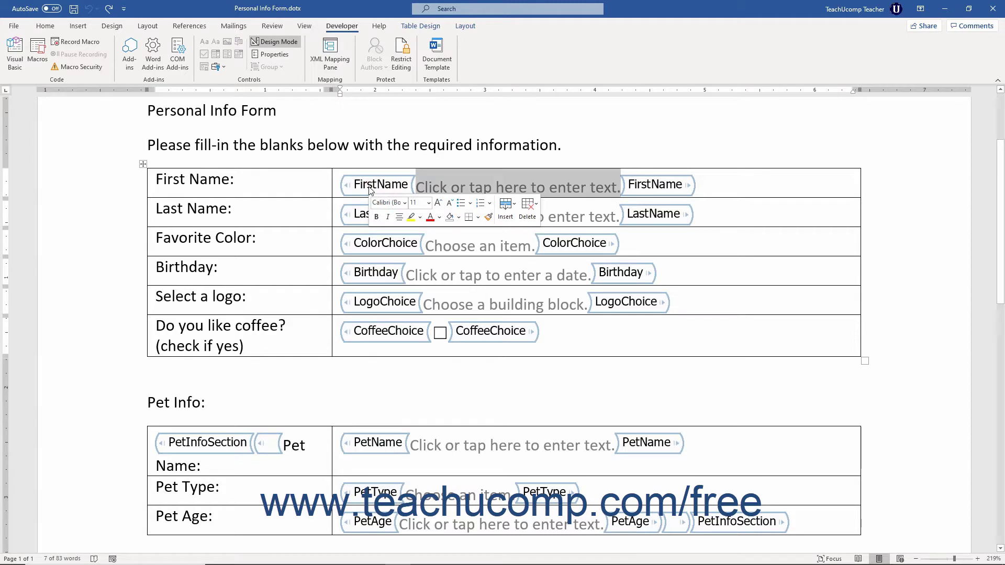
click(450, 247)
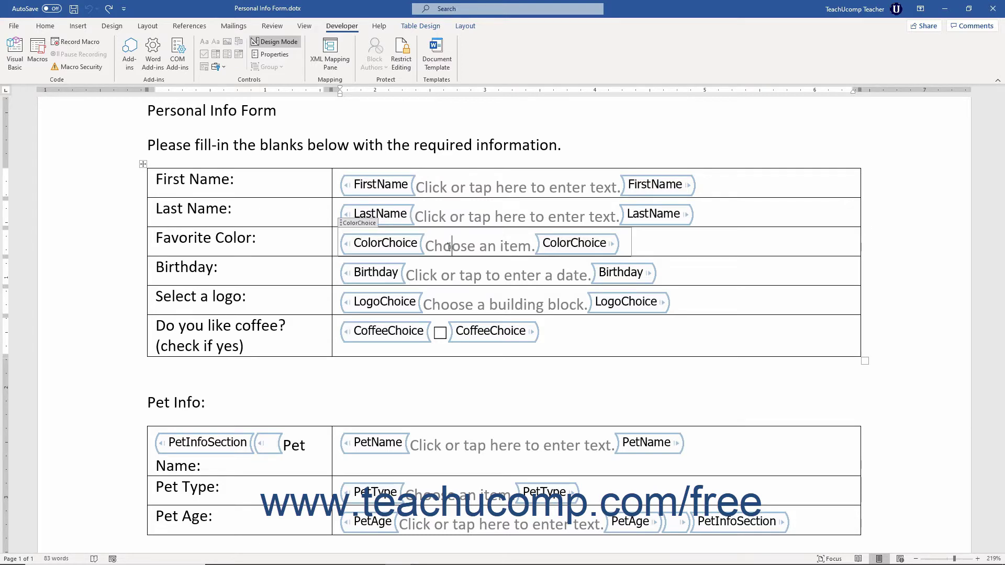
click(360, 224)
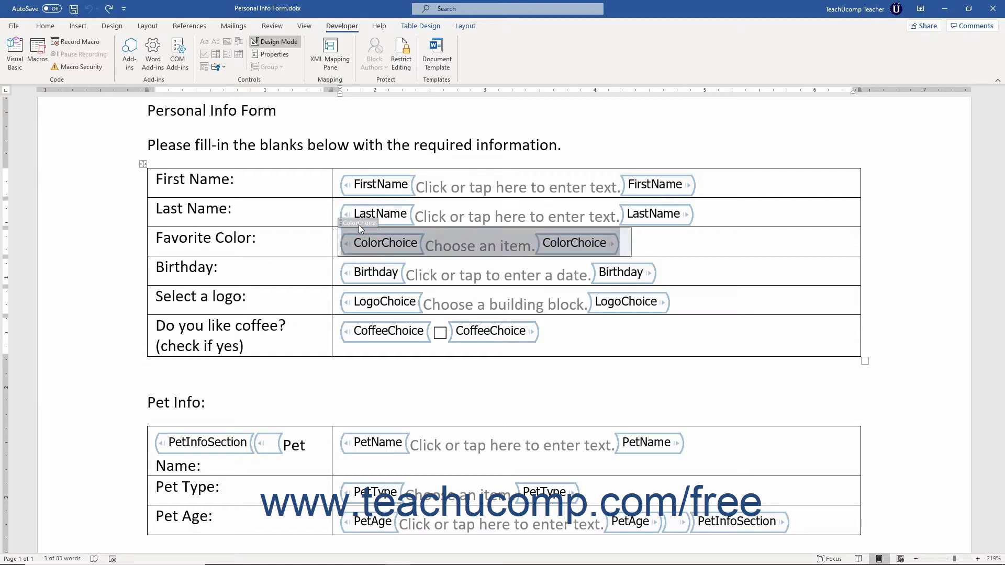
click(365, 185)
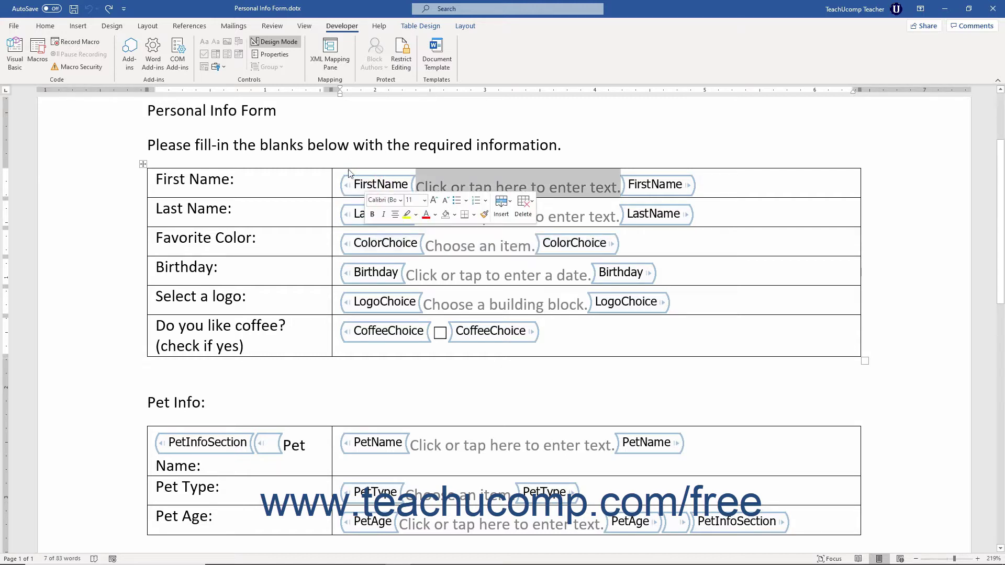
click(281, 54)
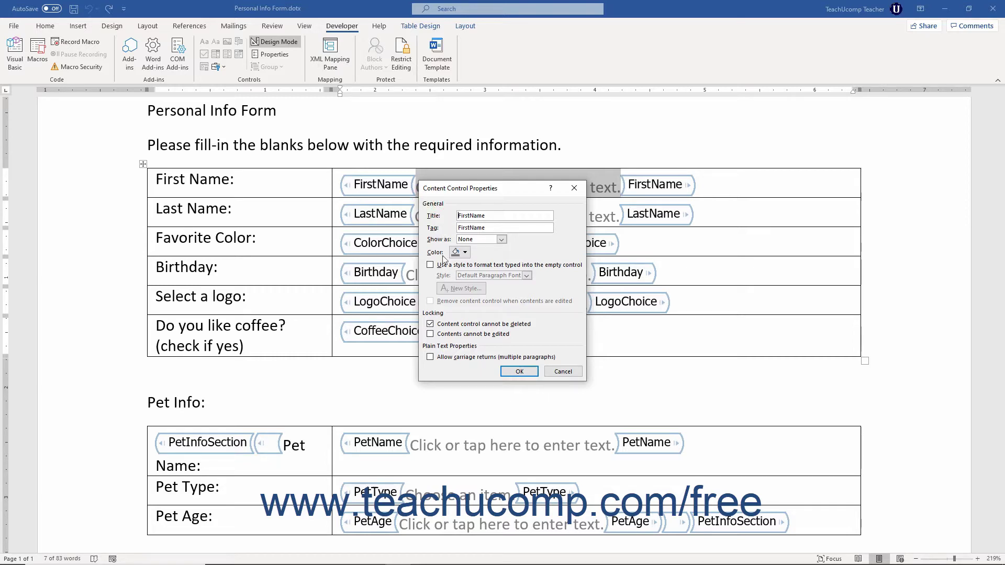
Review the FirstName control's Title and Tag fields.
click(438, 314)
click(444, 207)
click(493, 218)
click(497, 228)
Set Show as to None, keep the colour unchanged, and enable 'Use a style to format text'.
click(502, 240)
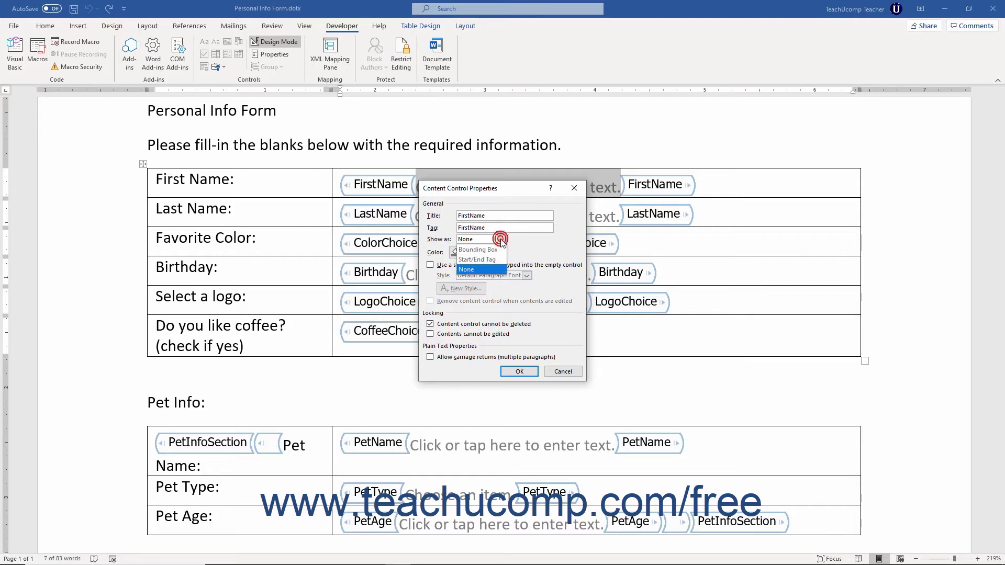
click(492, 271)
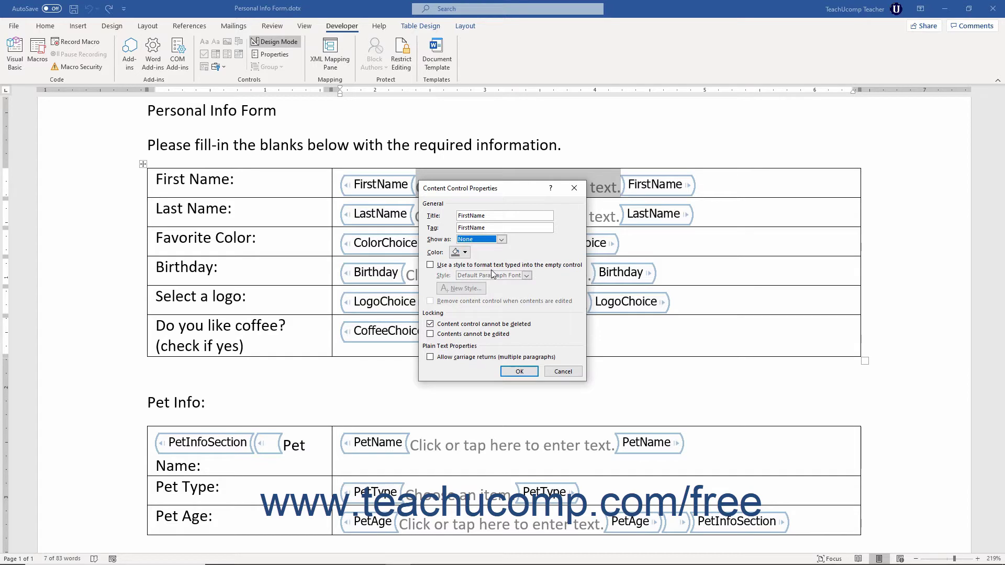
click(468, 253)
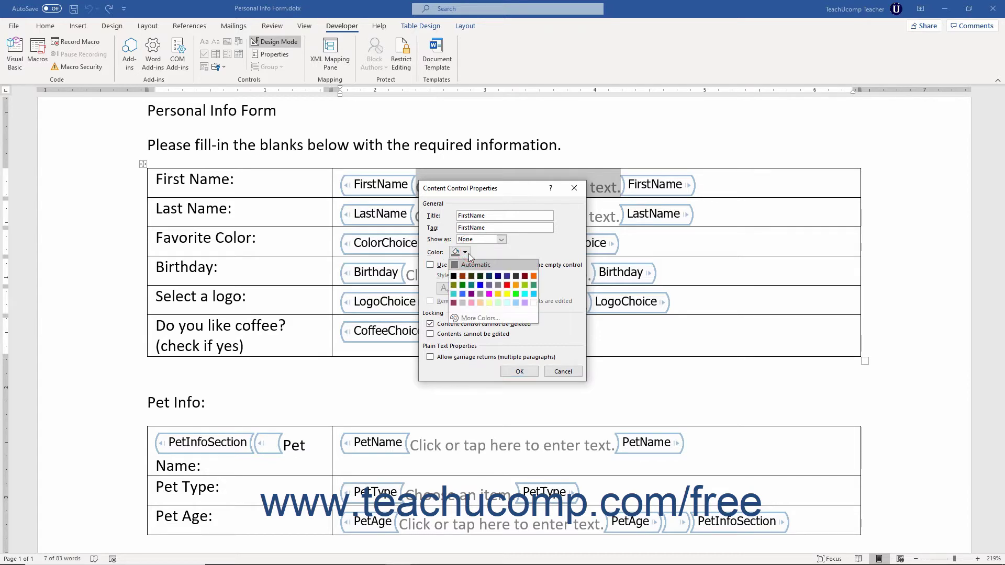
click(470, 254)
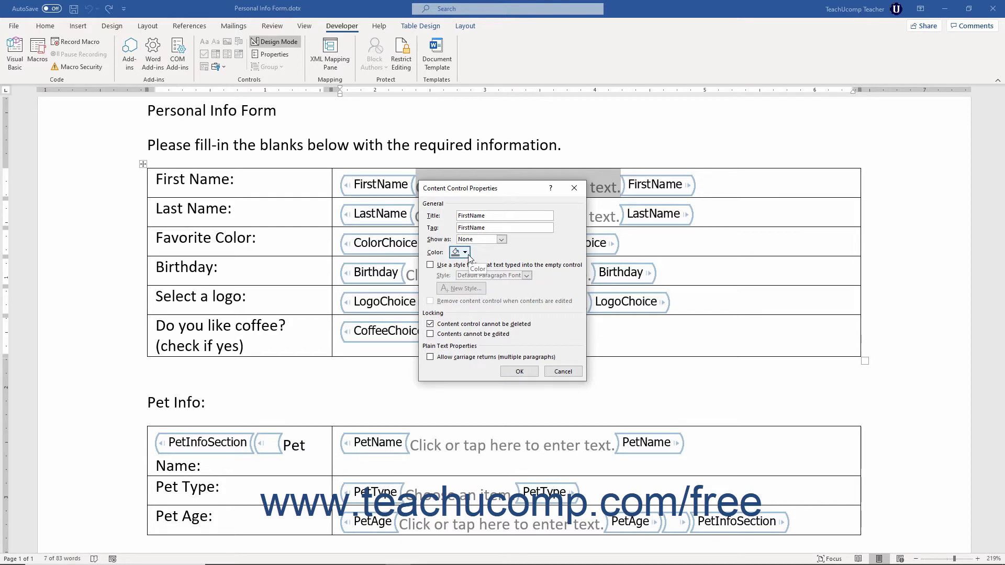
click(455, 266)
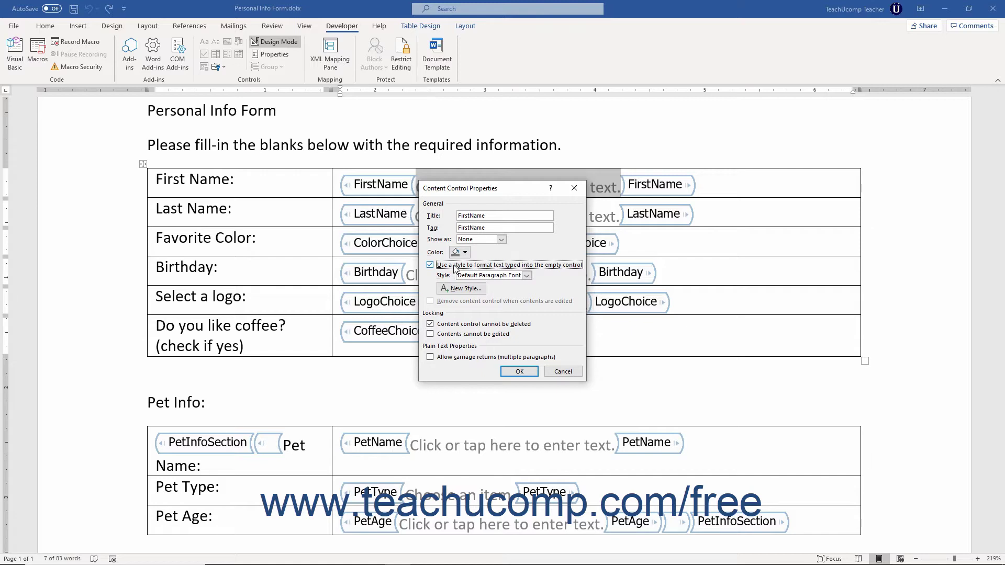
Keep Default Paragraph Font as the style and clear 'Content control cannot be deleted'.
click(525, 276)
click(525, 276)
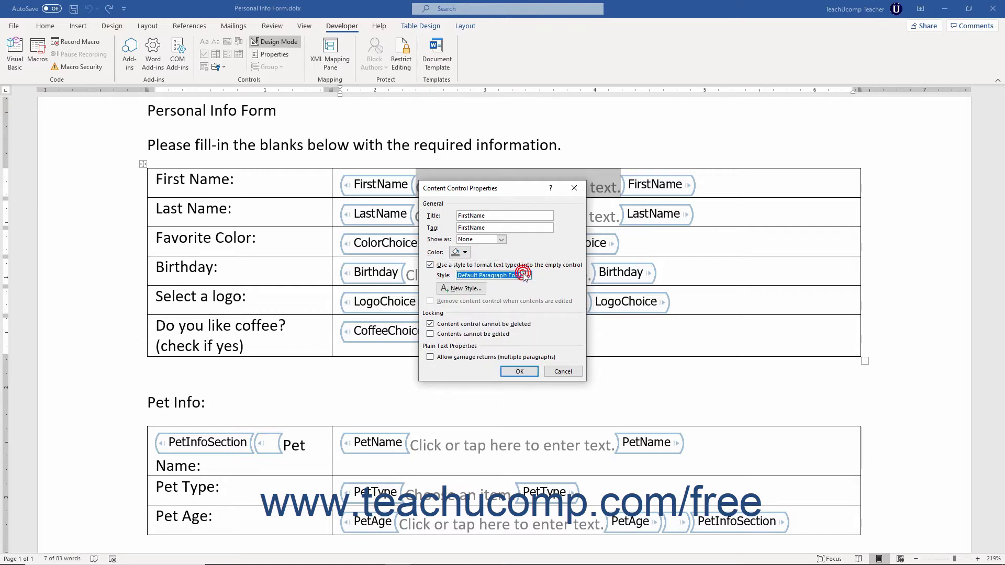
click(462, 289)
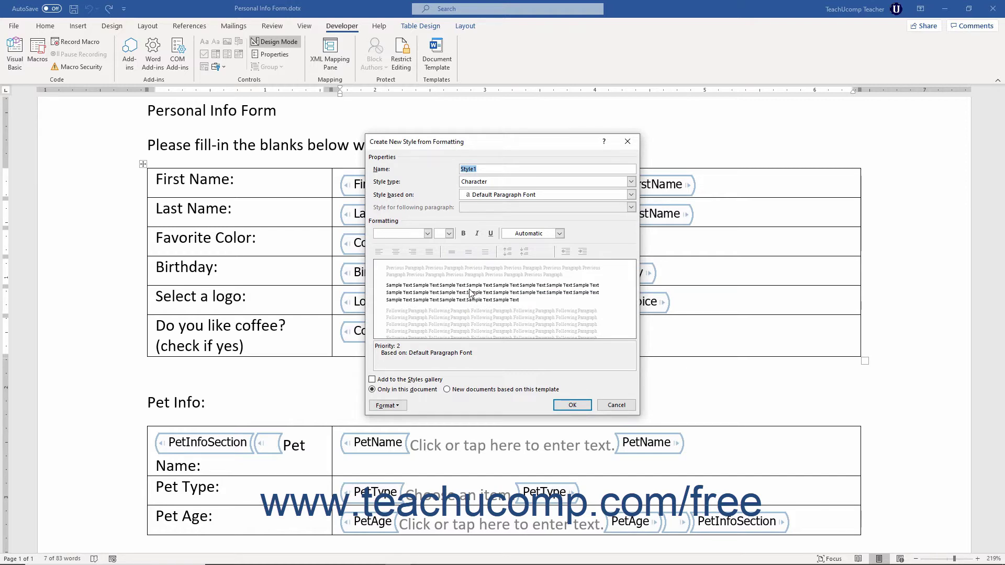
click(611, 404)
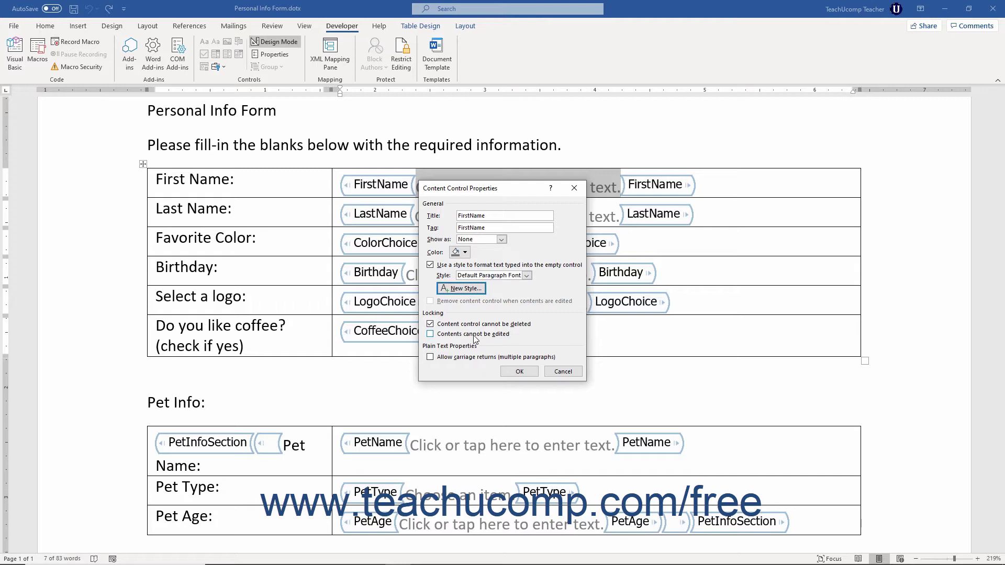
click(443, 324)
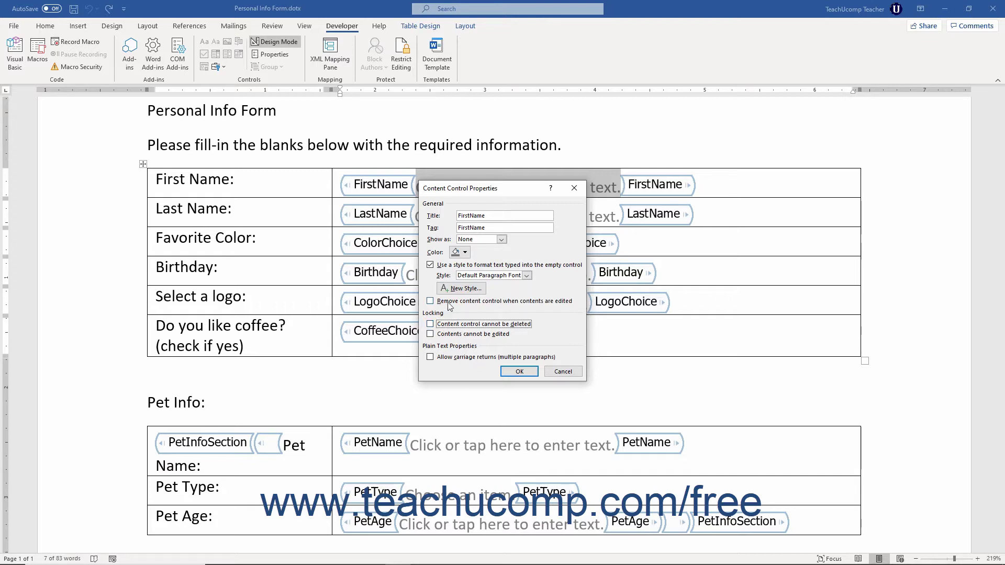
Relock deletion, leave content removal and carriage returns off, and save FirstName's settings.
click(449, 306)
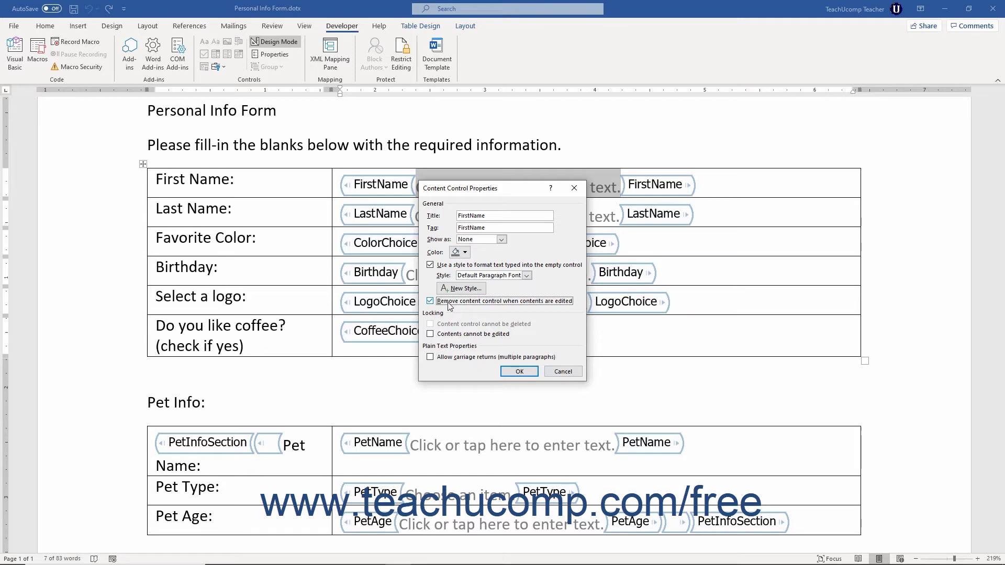
click(448, 302)
click(451, 325)
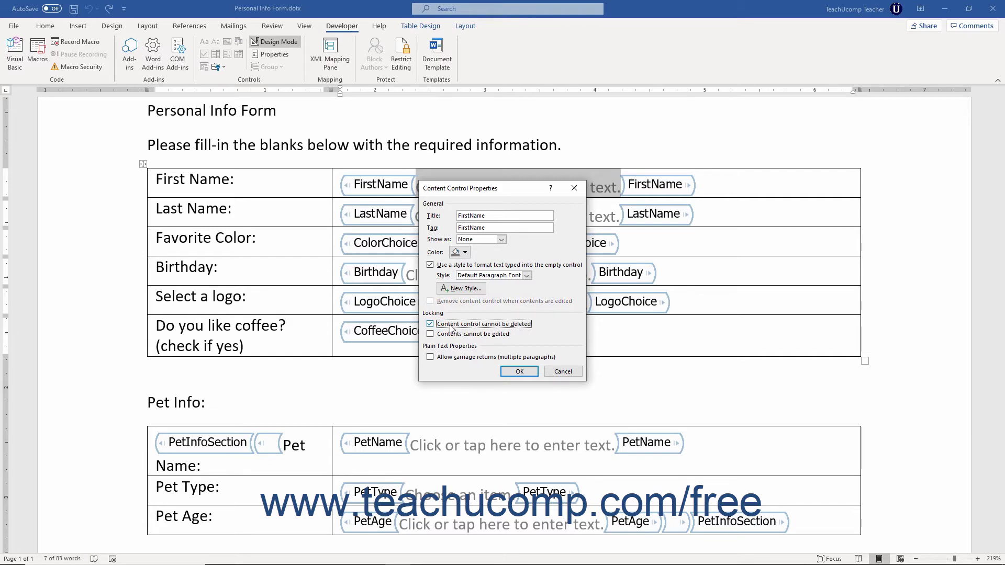
click(441, 358)
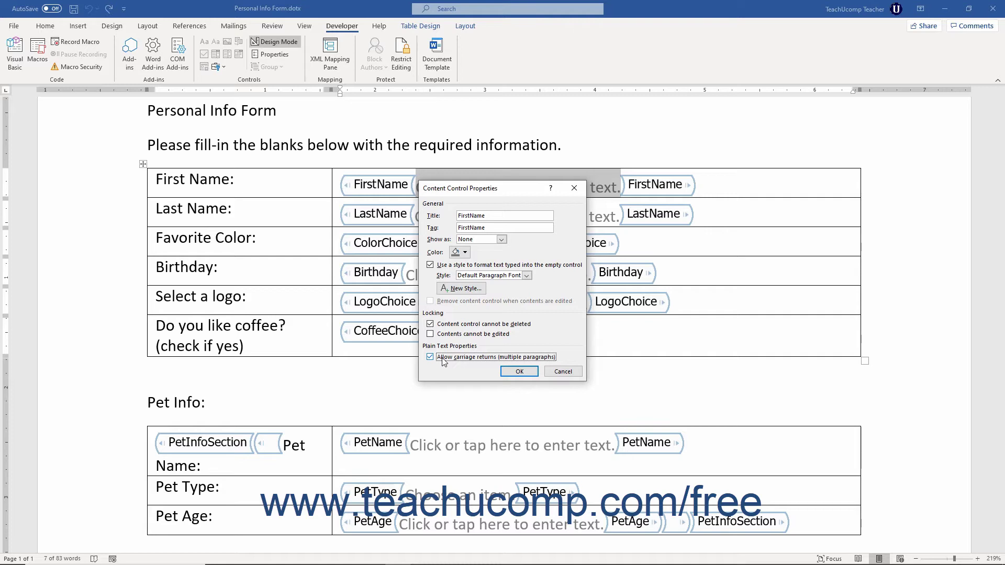
click(442, 360)
click(512, 371)
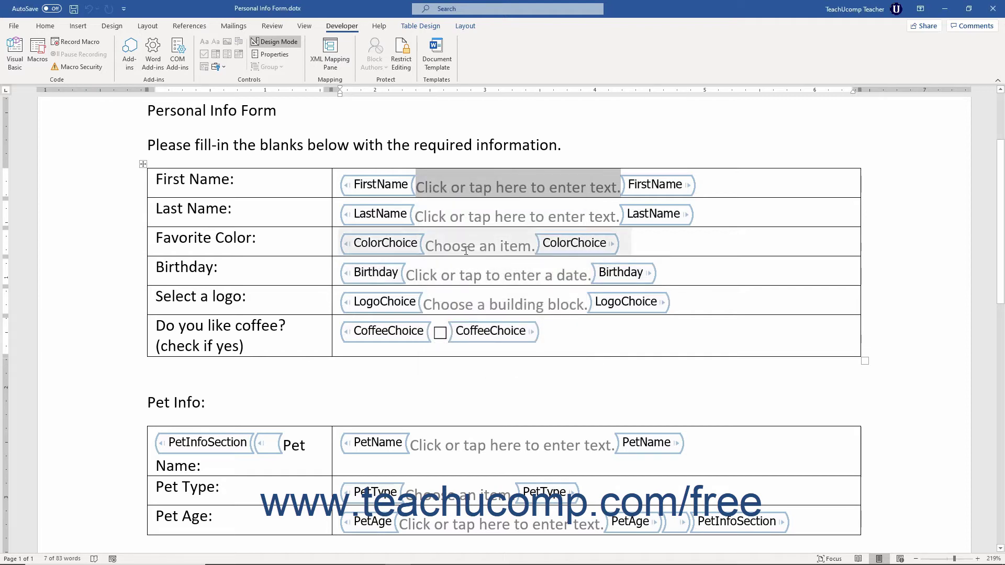
click(408, 245)
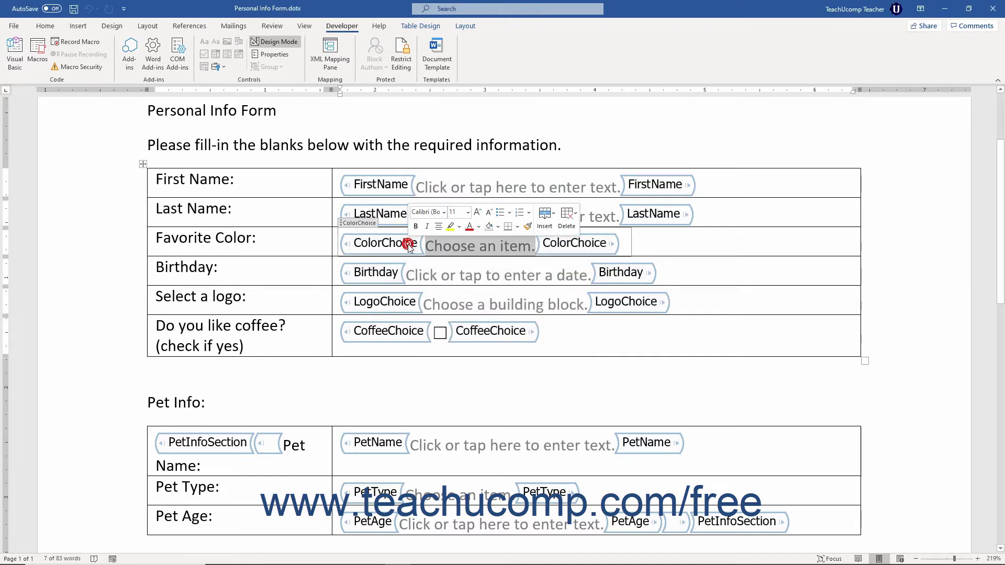
Open ColorChoice's properties and add a Black choice to the drop-down list.
click(372, 224)
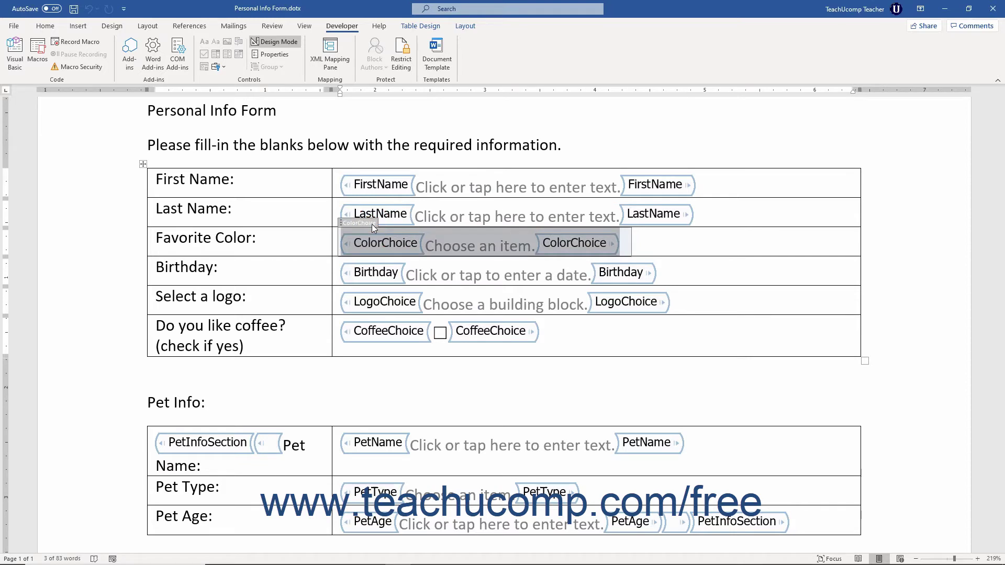
click(284, 55)
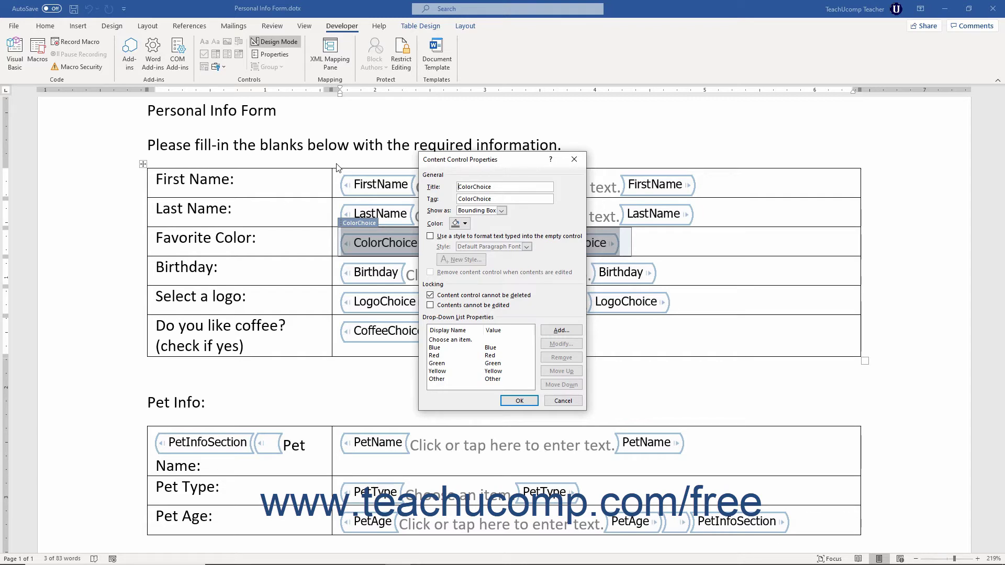
click(449, 321)
click(556, 331)
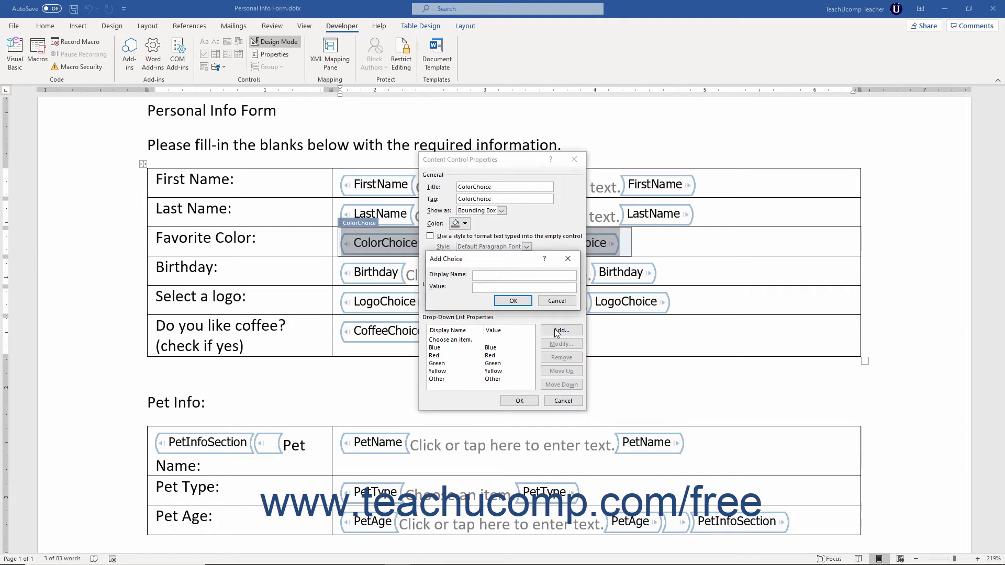
text(Black)
click(494, 288)
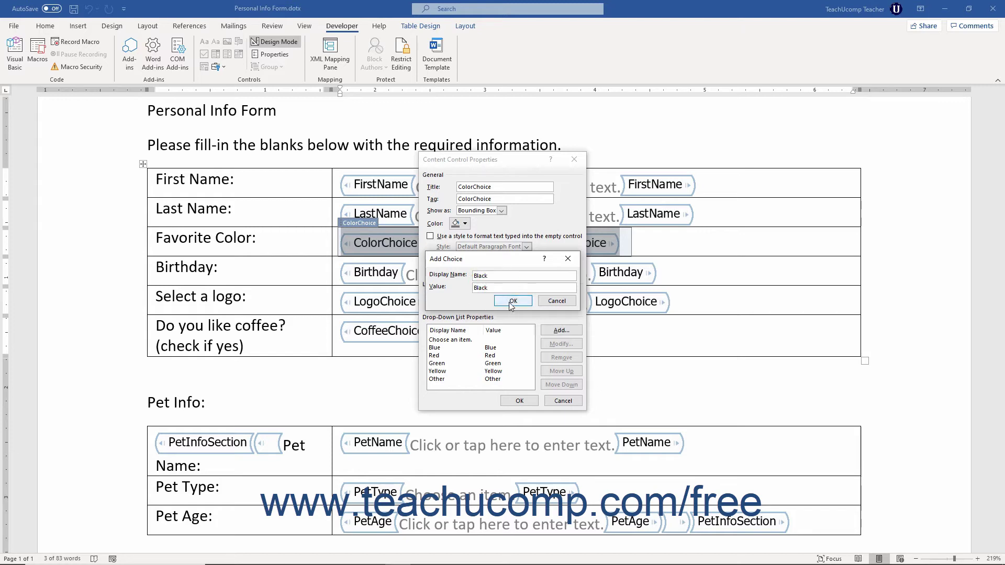
click(512, 301)
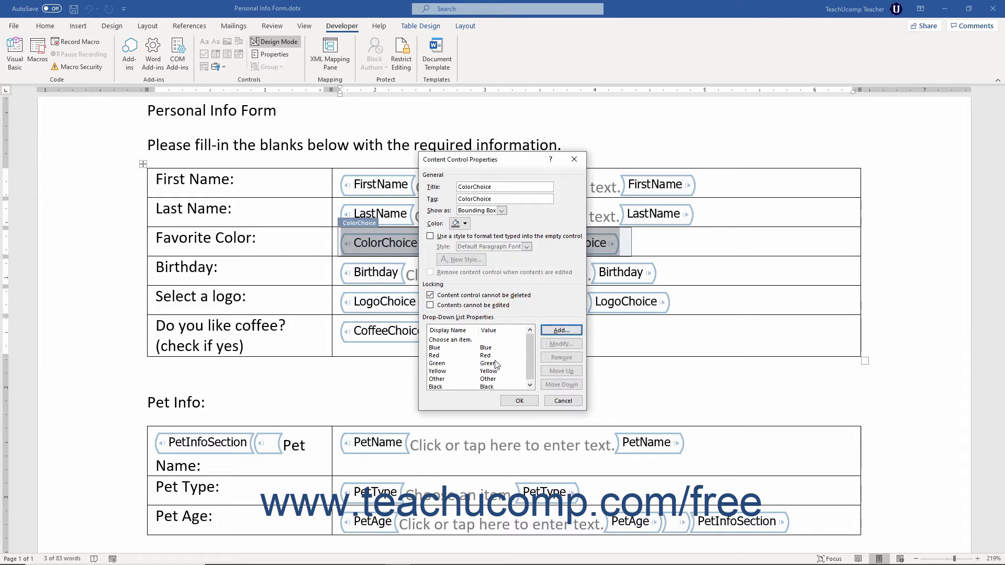
Modify the Black choice so its value is 1.
click(484, 386)
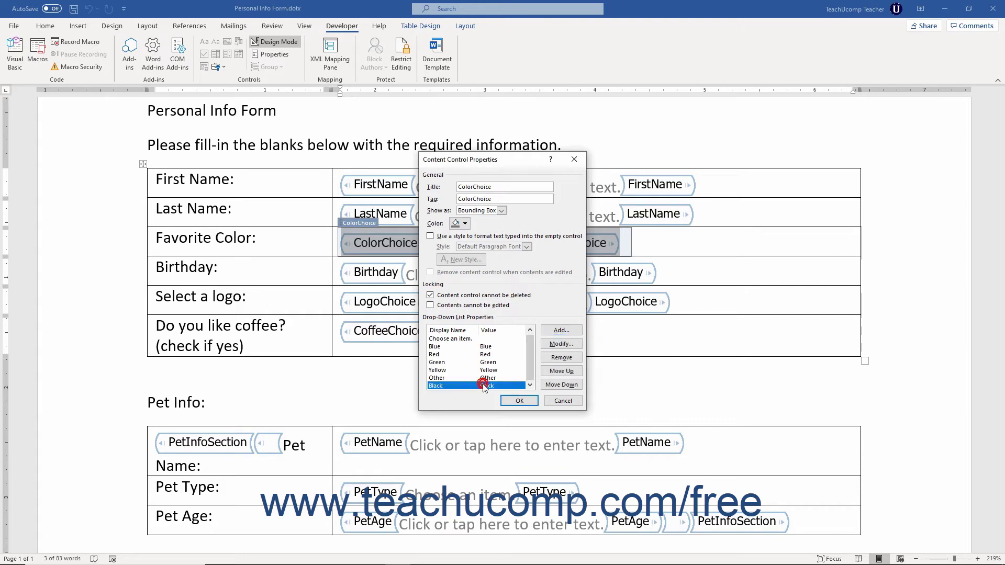
click(556, 345)
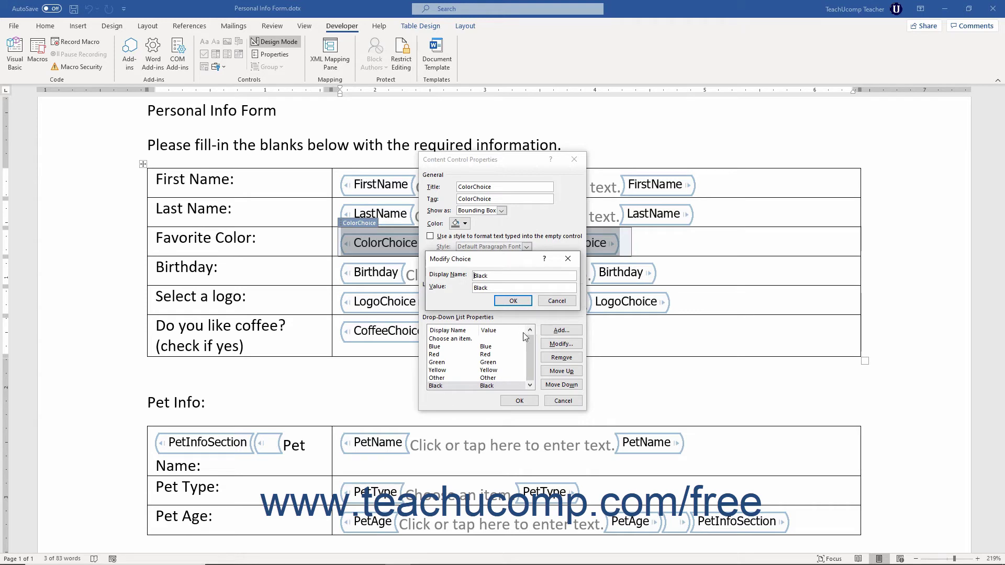
double_click(482, 288)
text(1)
click(478, 275)
text(Black)
click(513, 300)
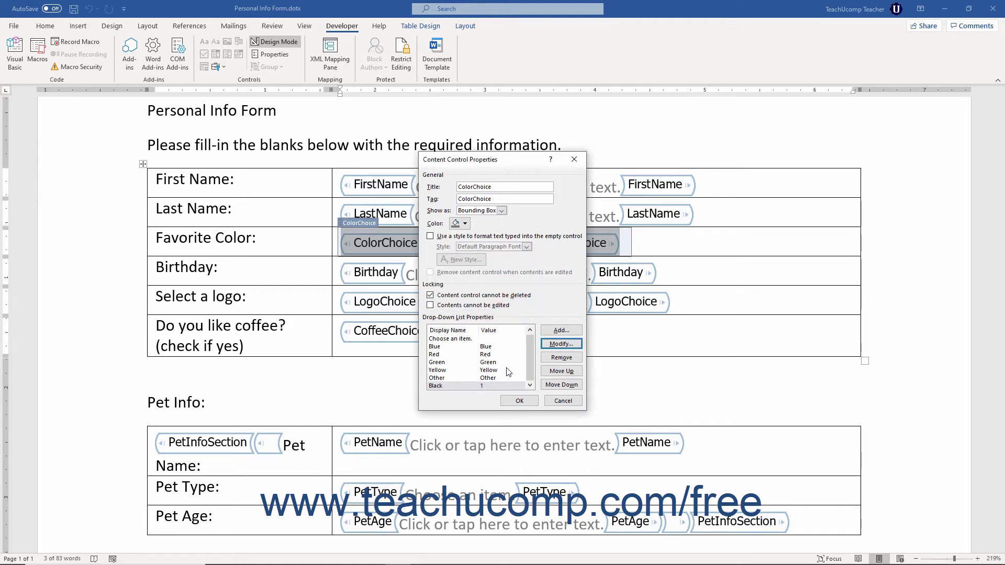
Remove Black, keep Other as the last choice, and apply the list changes.
click(478, 386)
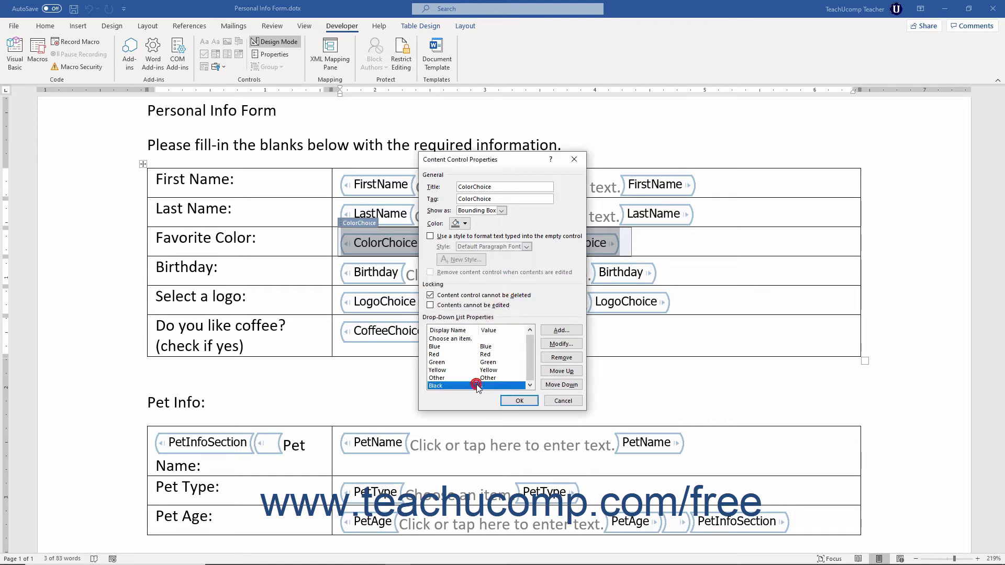
click(552, 360)
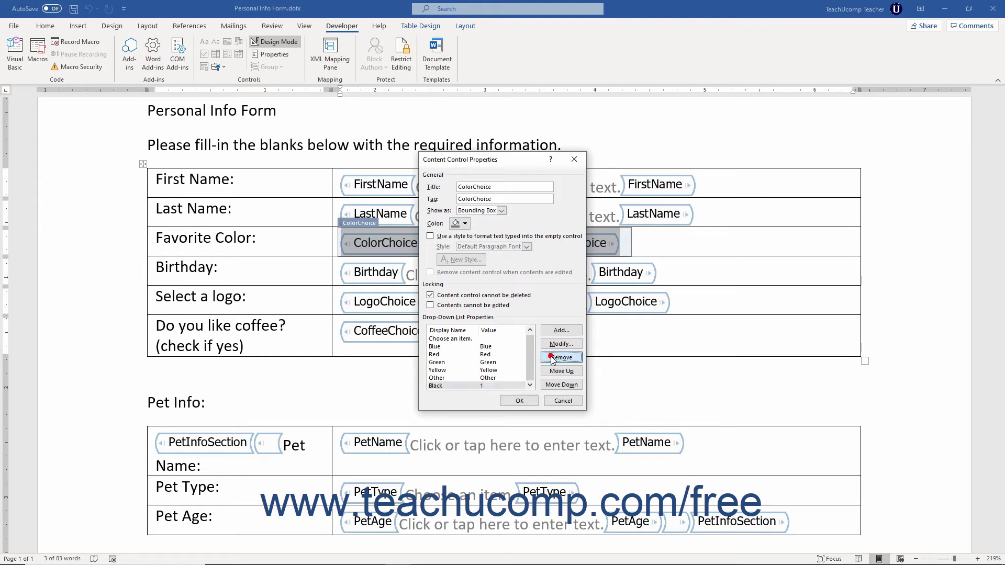
click(461, 379)
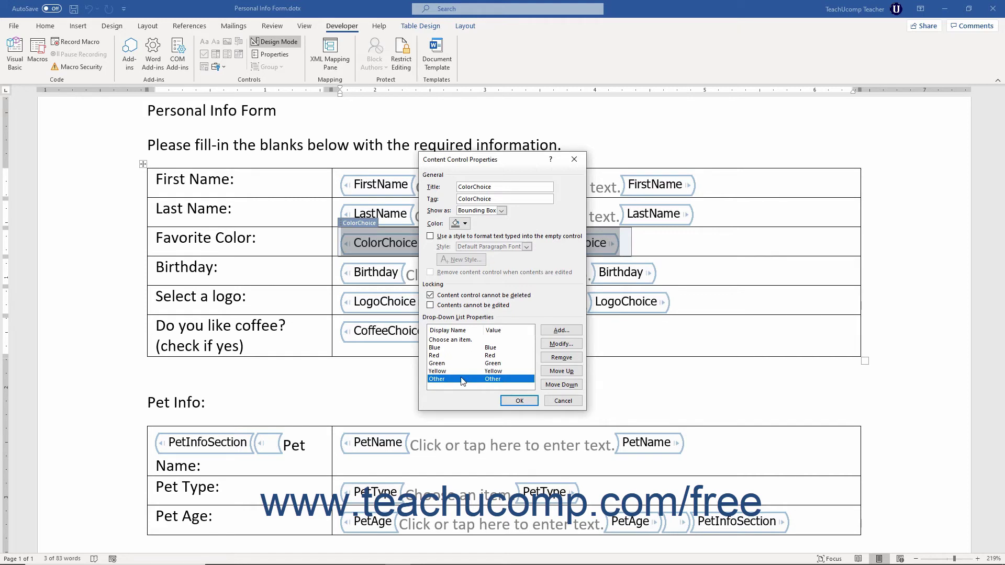
click(562, 371)
click(564, 372)
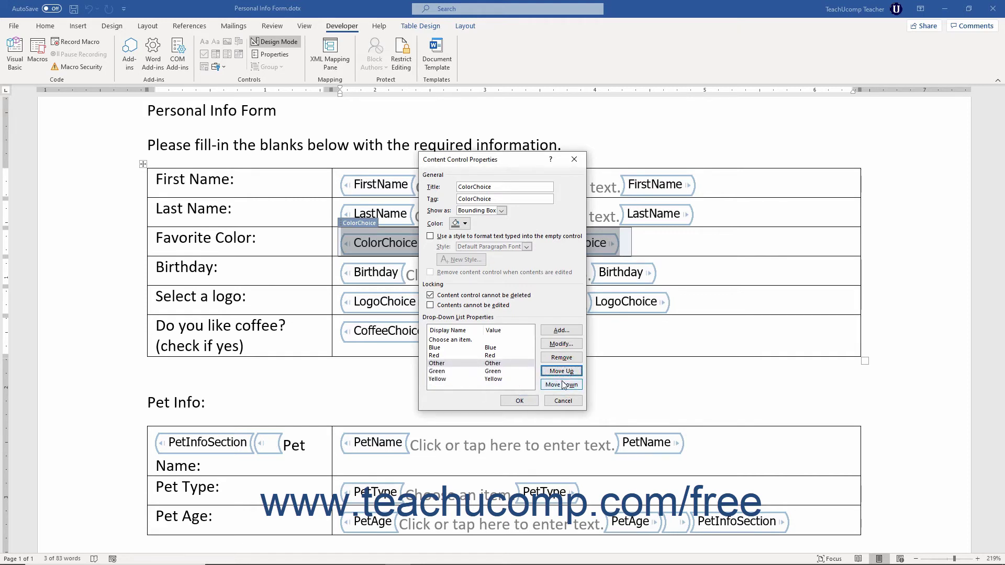
click(561, 386)
click(561, 387)
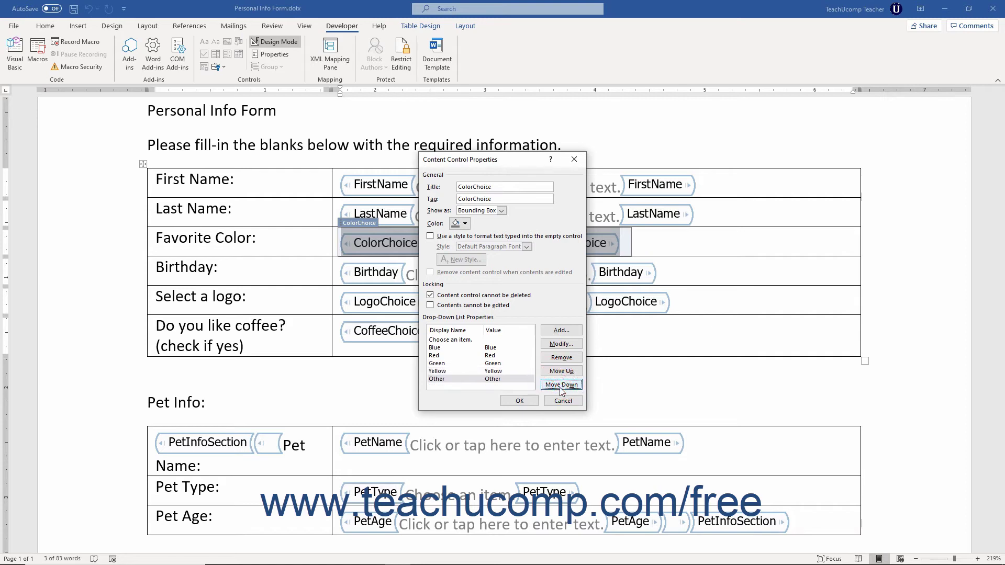
click(521, 401)
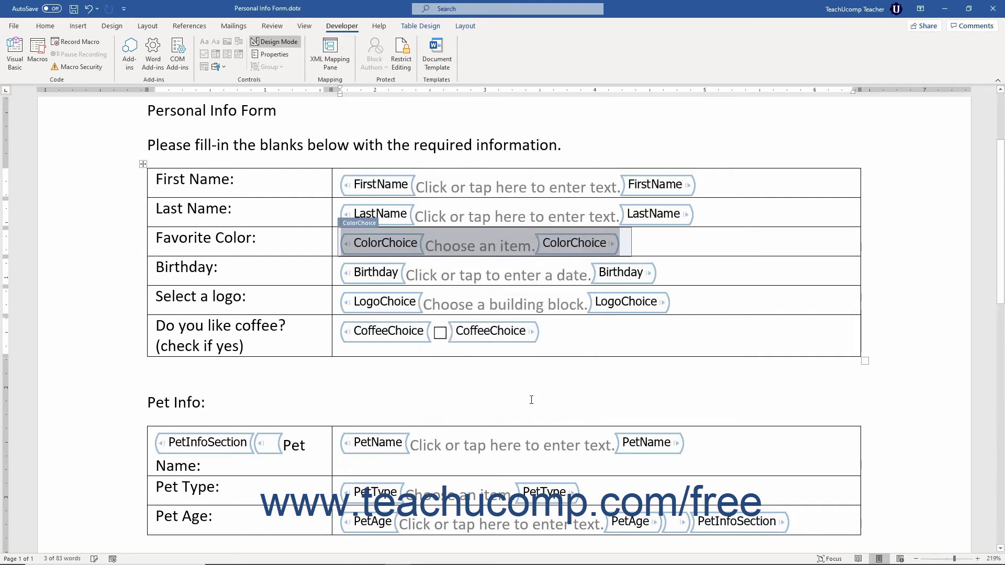
click(428, 274)
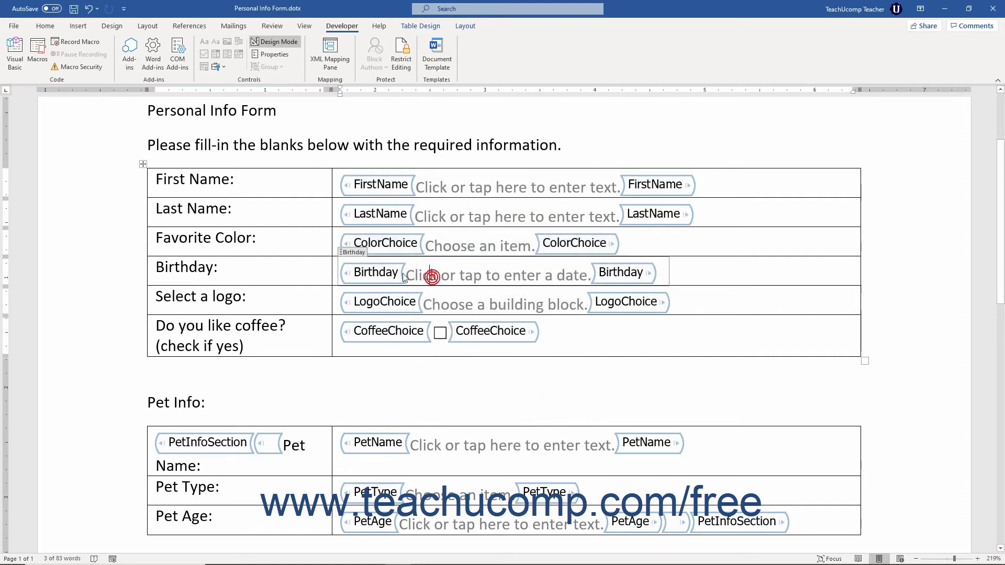
click(359, 254)
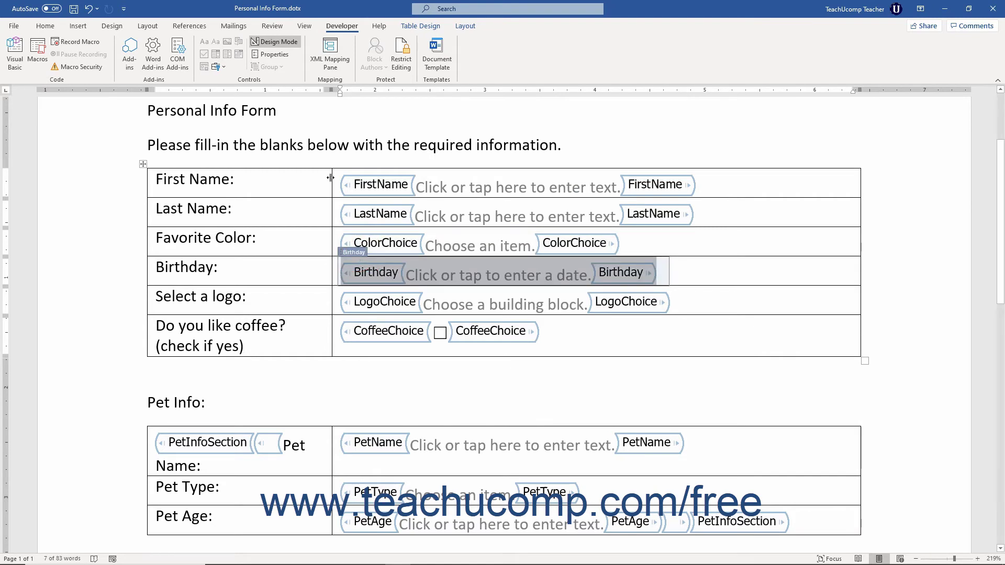
click(281, 55)
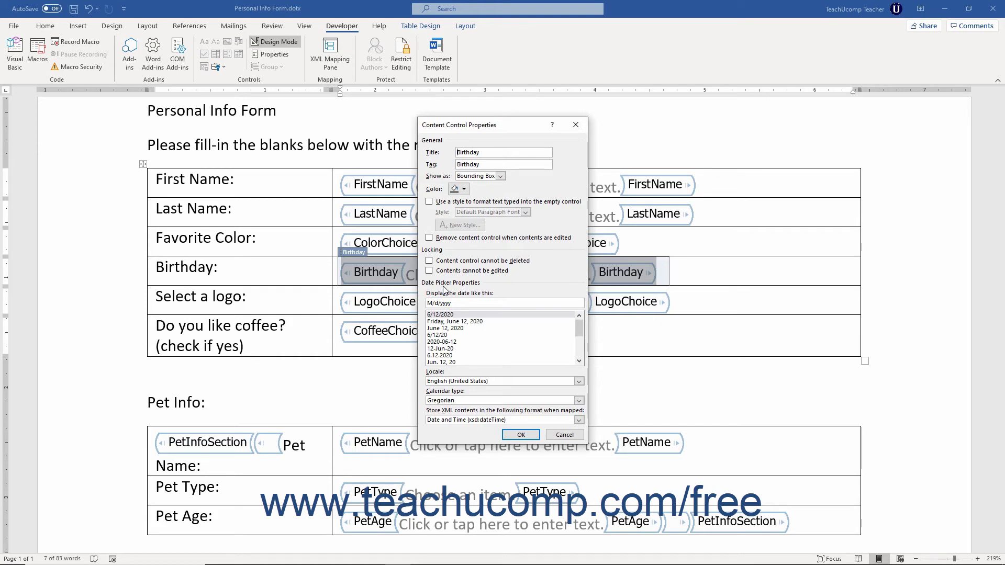
click(452, 316)
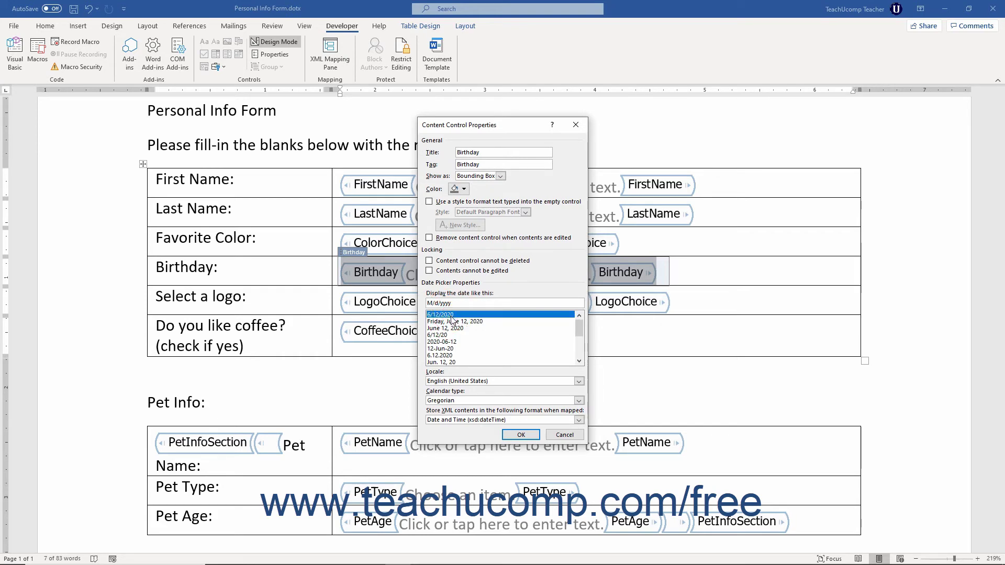
click(446, 381)
click(450, 396)
click(579, 420)
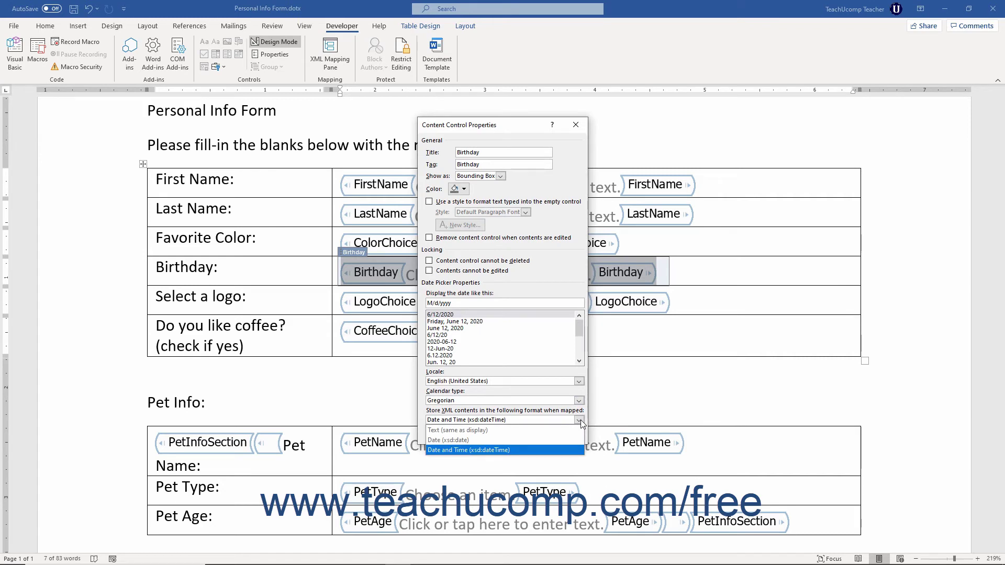
click(580, 420)
click(522, 436)
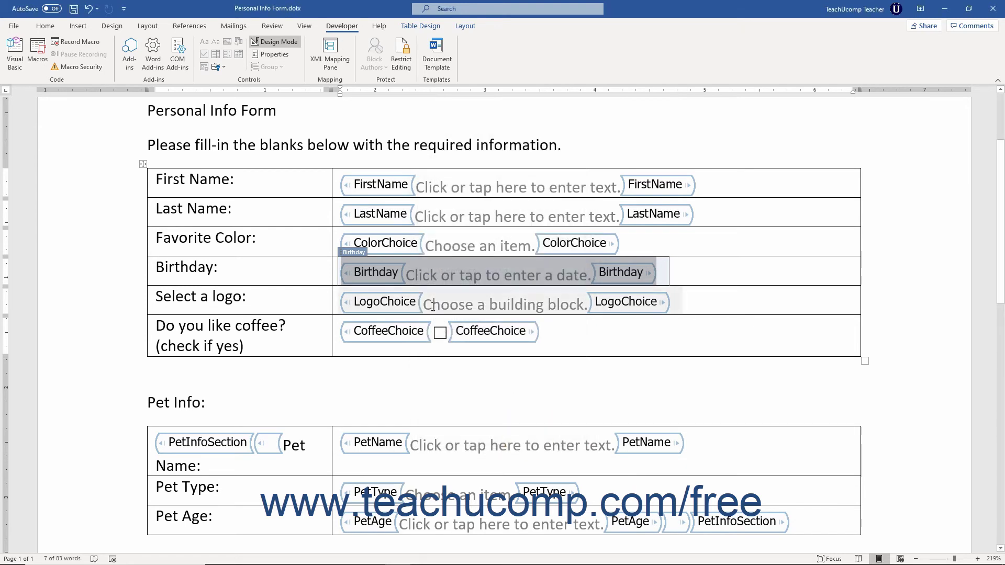
click(431, 308)
click(362, 279)
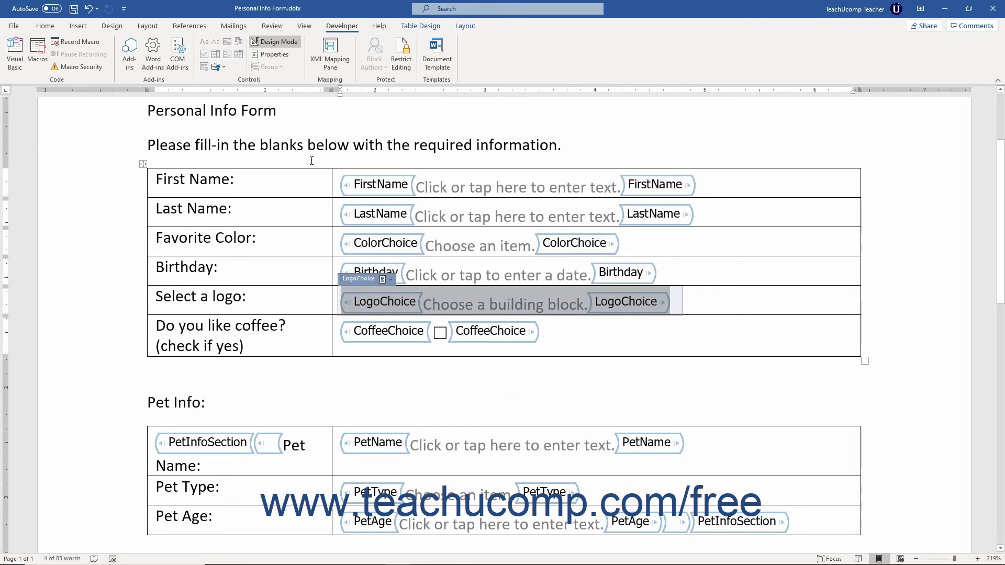
click(280, 53)
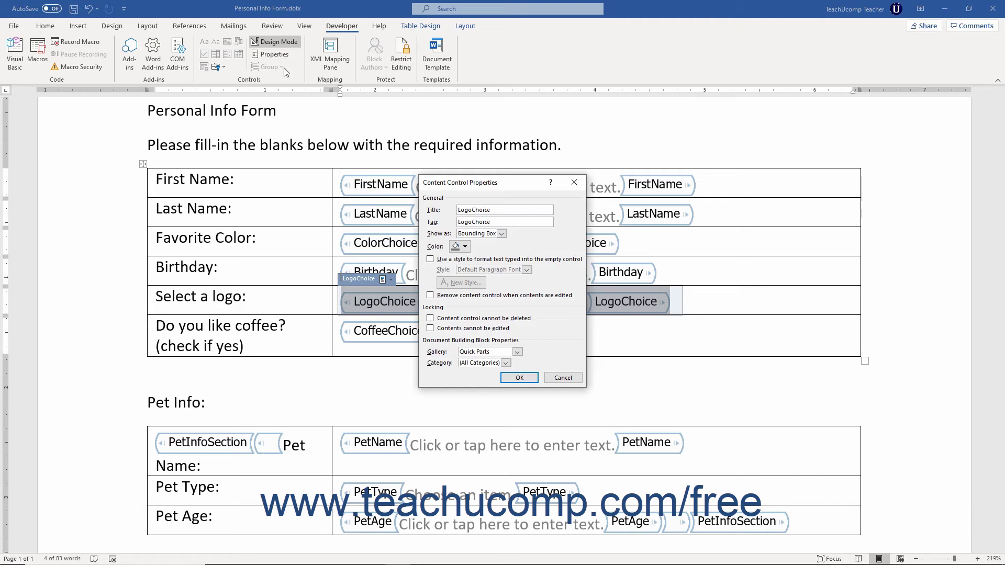
click(442, 343)
click(516, 353)
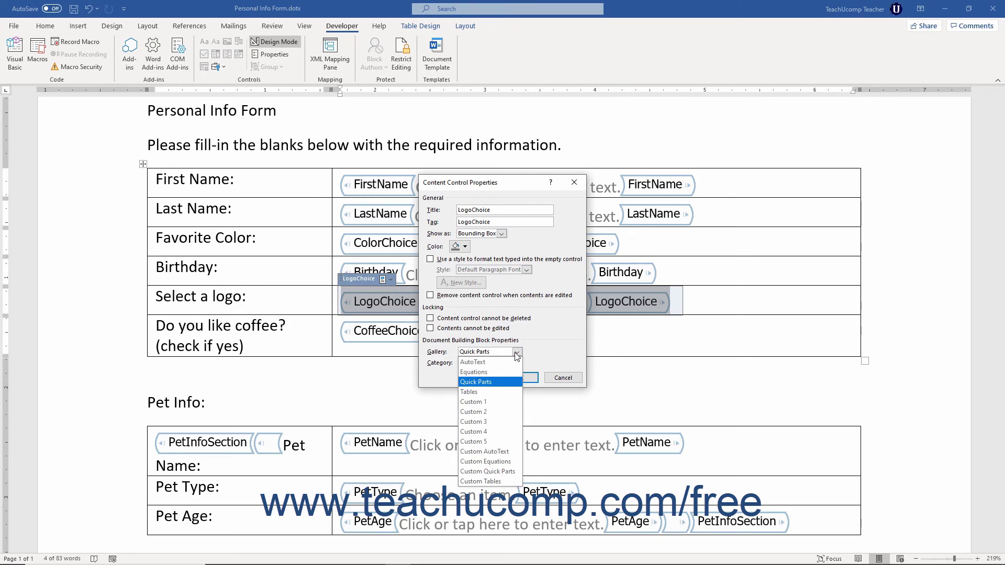
click(516, 353)
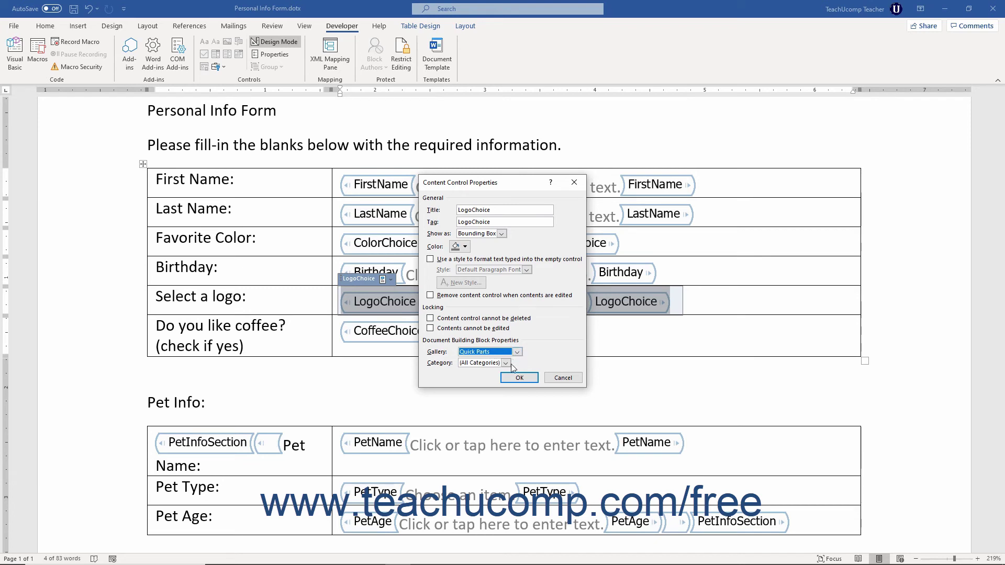
click(509, 364)
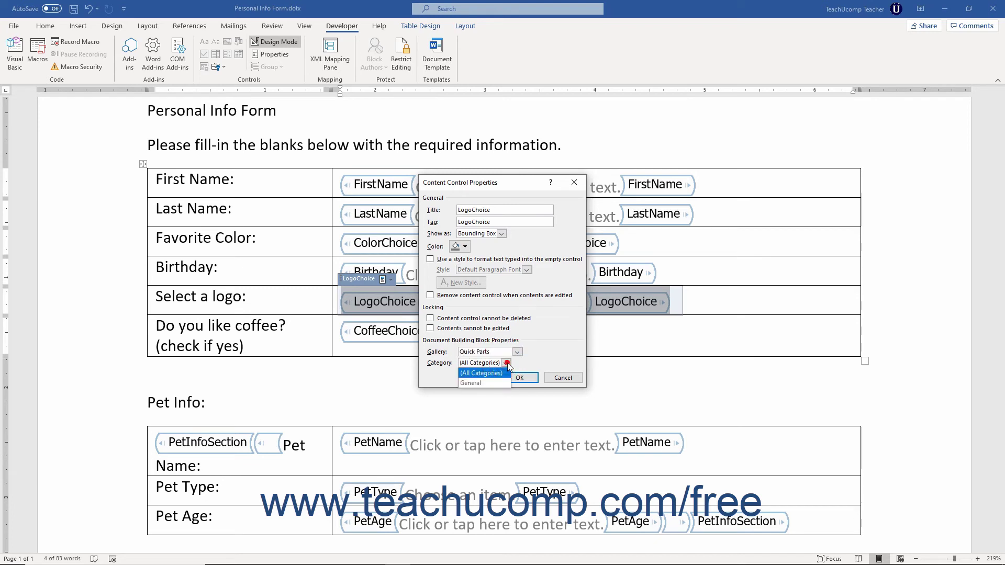
click(507, 363)
click(516, 376)
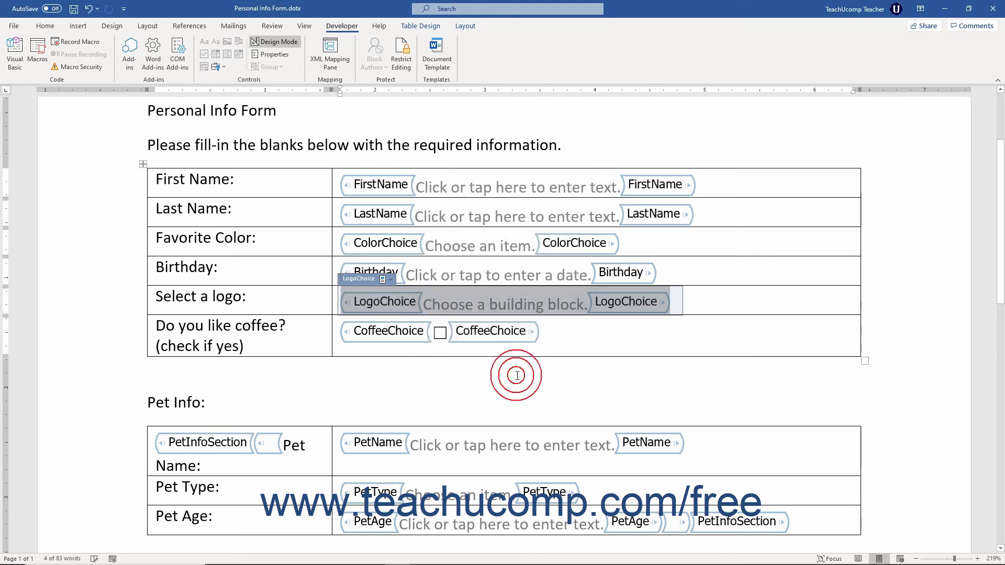
click(404, 339)
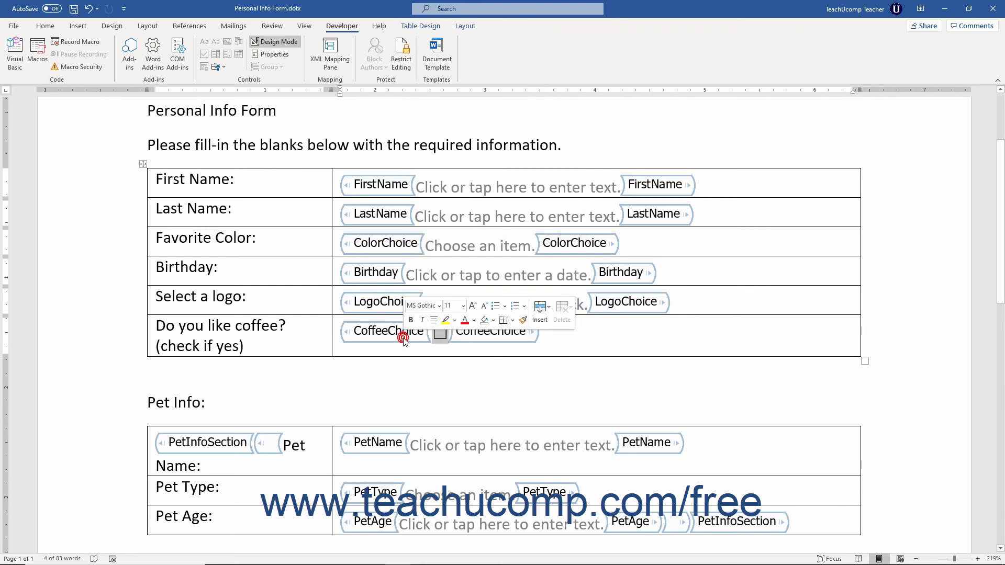
click(279, 54)
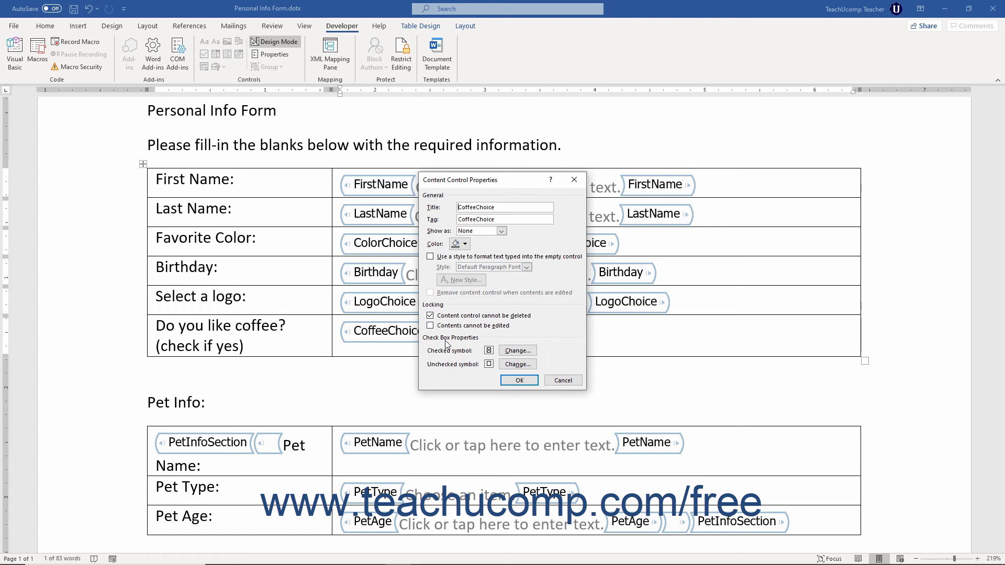
click(507, 355)
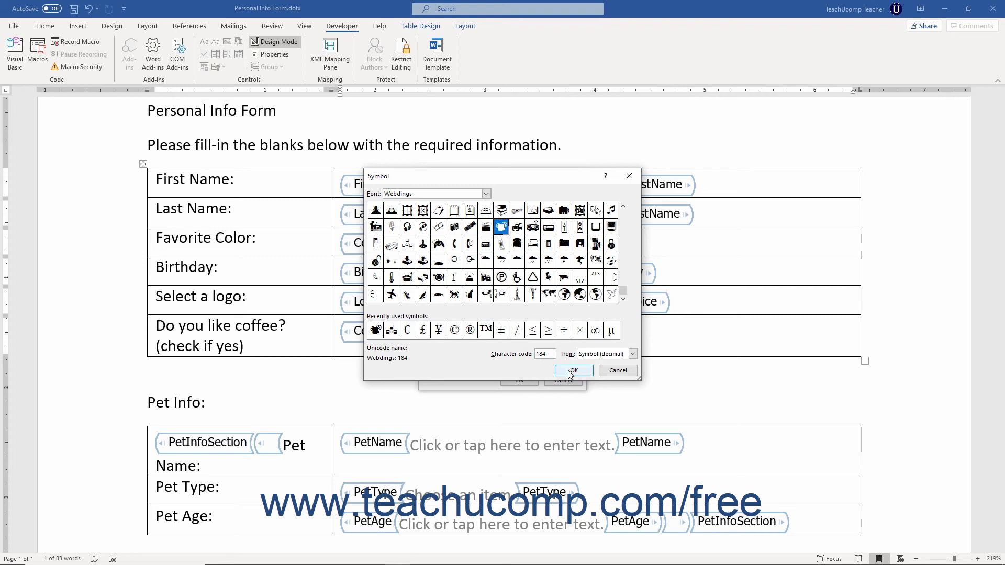
click(621, 376)
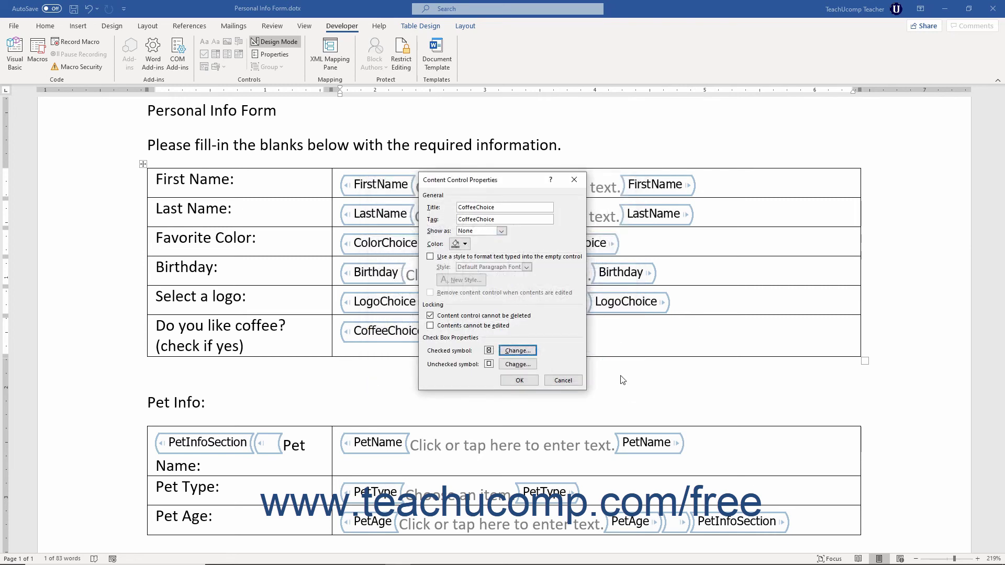
click(575, 378)
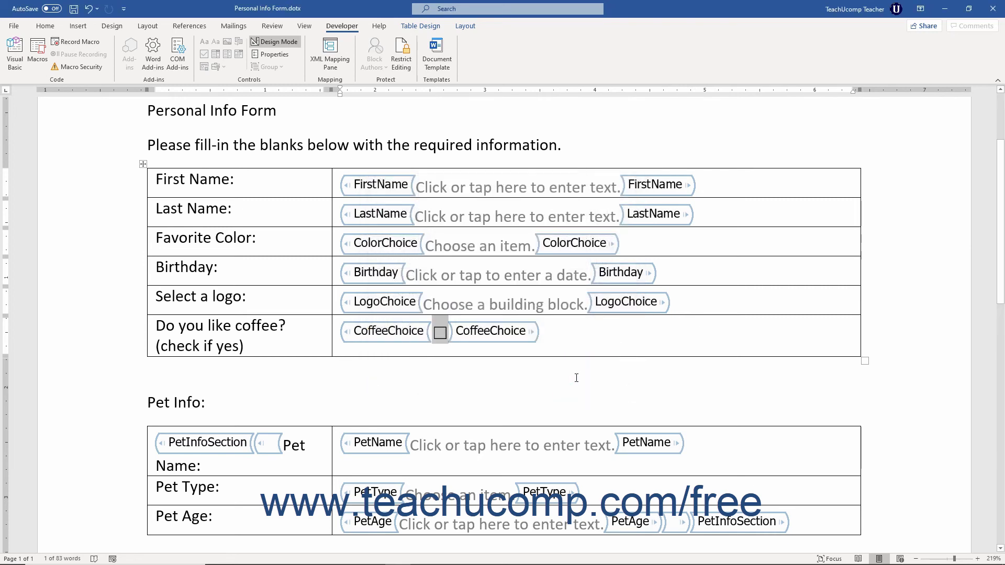
click(220, 442)
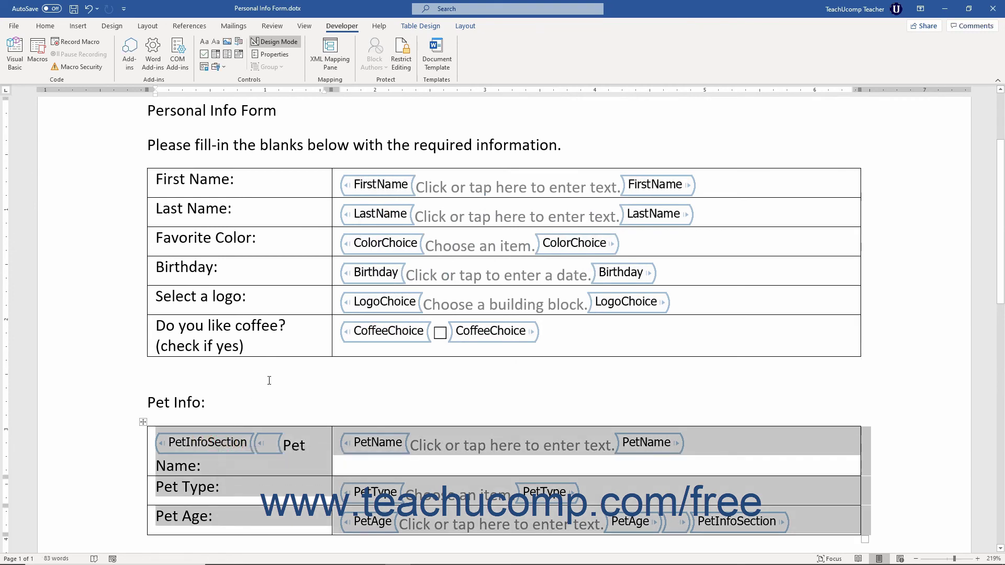
click(273, 54)
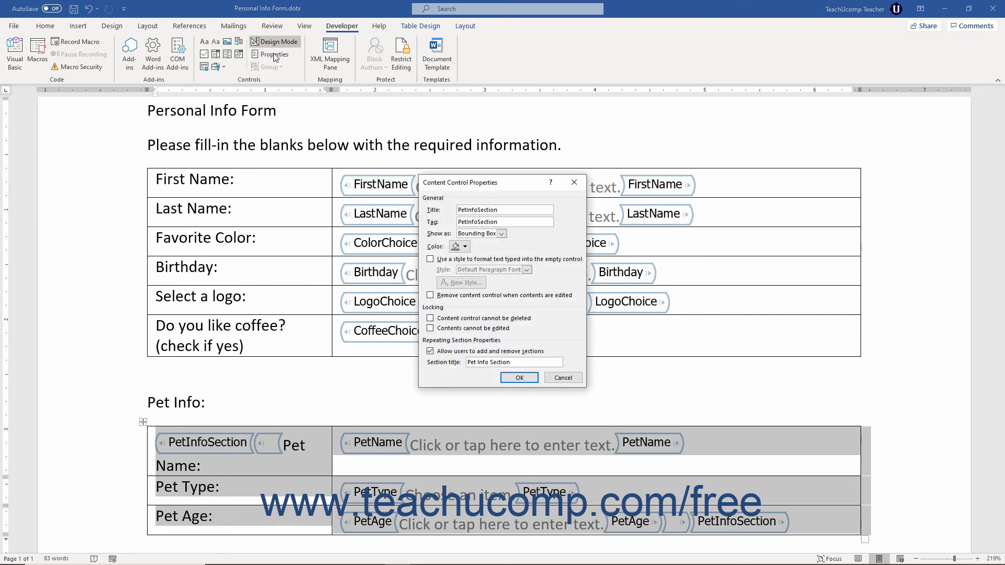
click(430, 352)
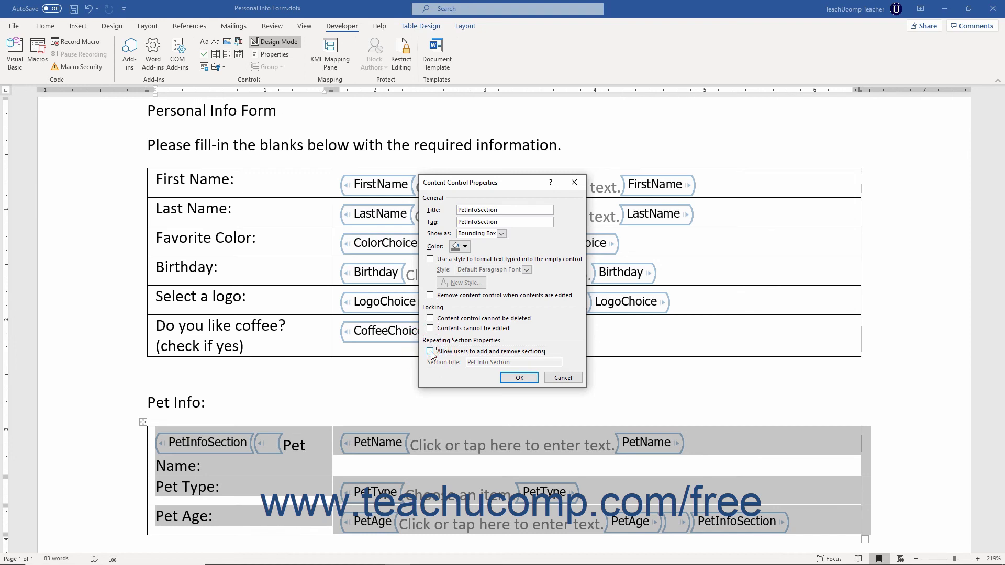
click(431, 352)
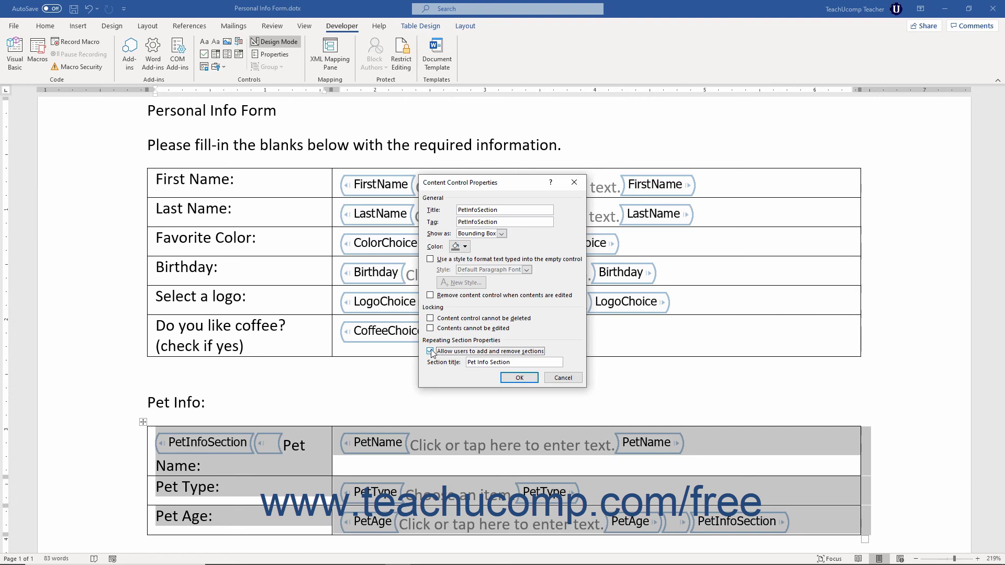
click(524, 363)
click(520, 379)
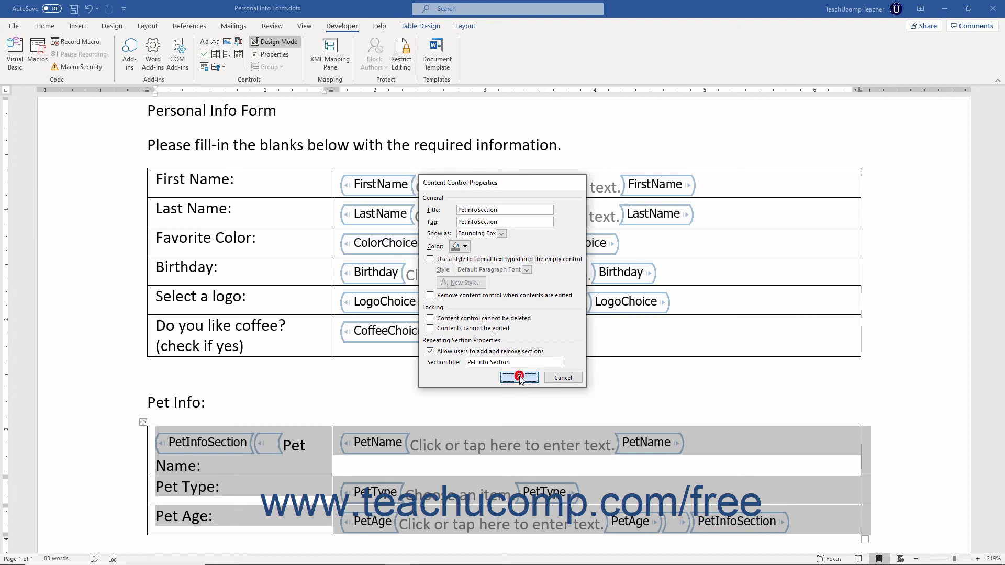